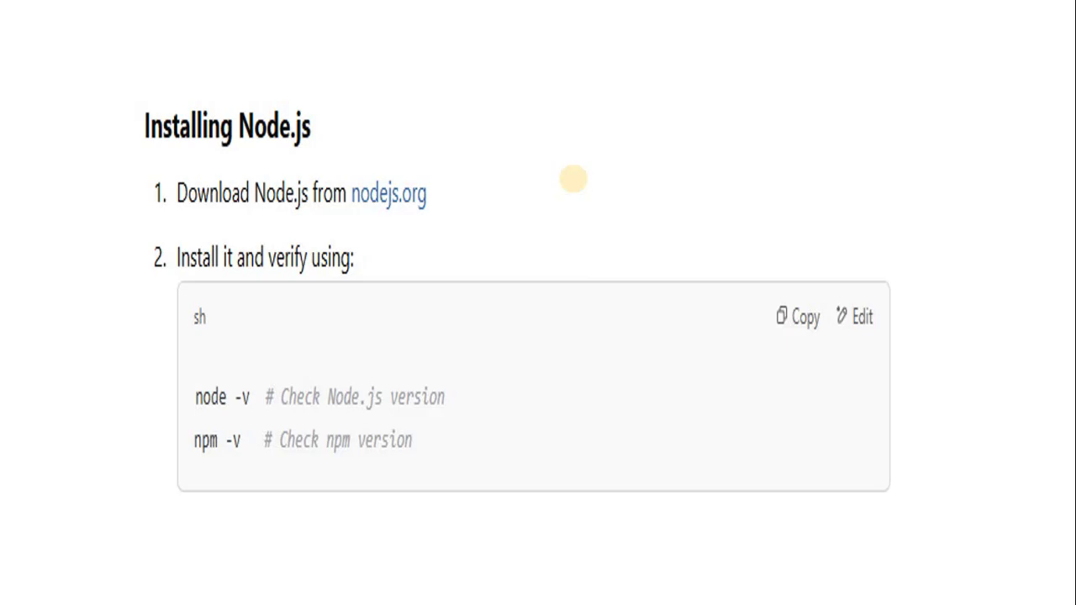
# Open the Programs and Features window, maximize it and select Node.js in the list of installed programs
pyautogui.press('super+r')
pyautogui.press('Return')
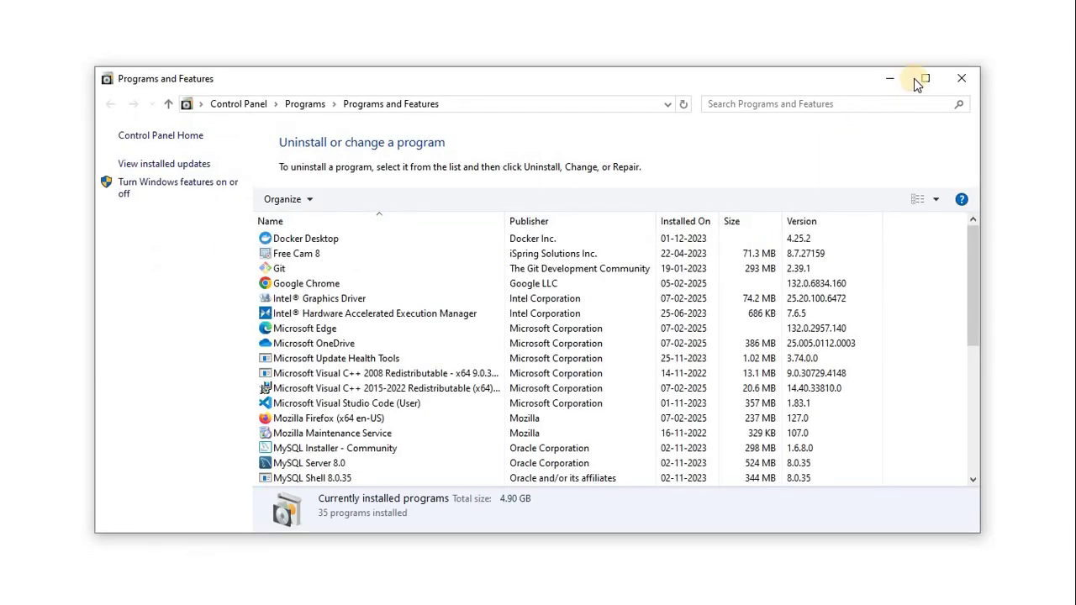
pyautogui.click(923, 17)
pyautogui.scroll(-4, 424, 313)
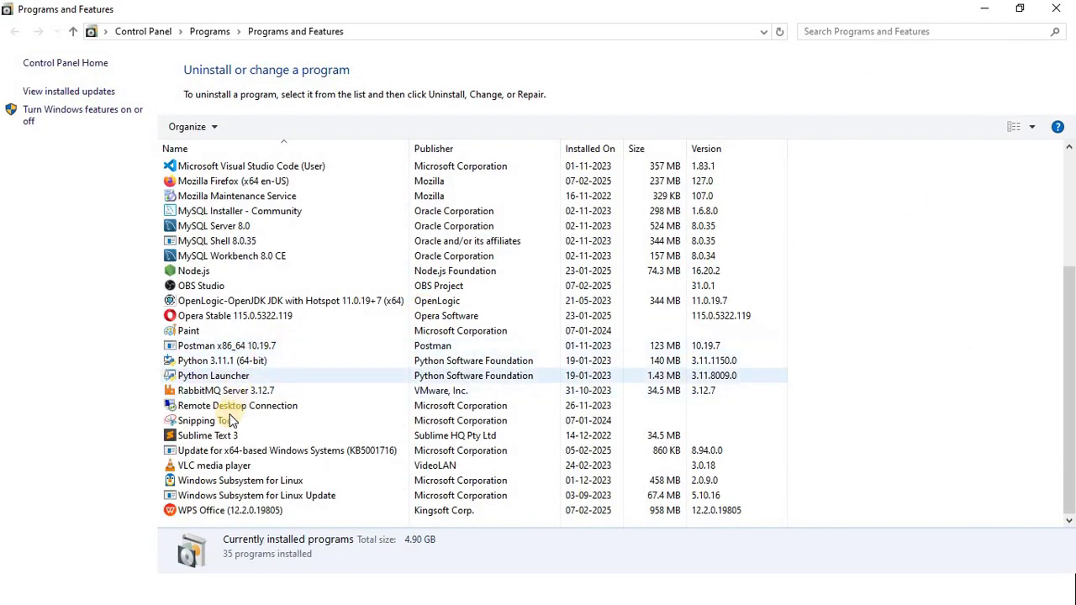
pyautogui.click(198, 272)
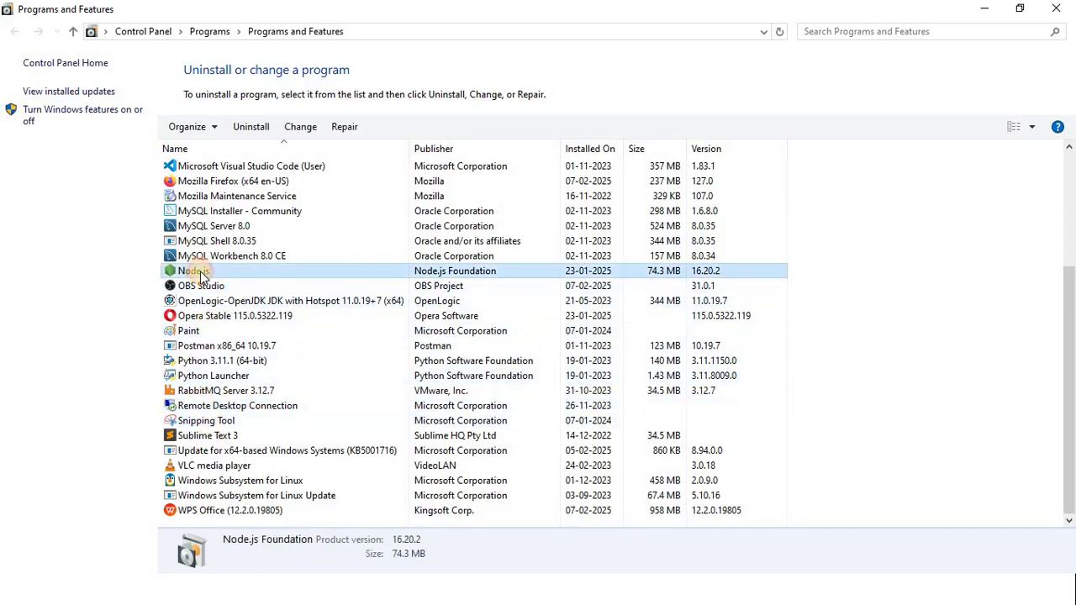
# Open a Command Prompt, check the installed Node.js version with "node --version", and close the prompt
pyautogui.press('super+r')
pyautogui.write('cmd')
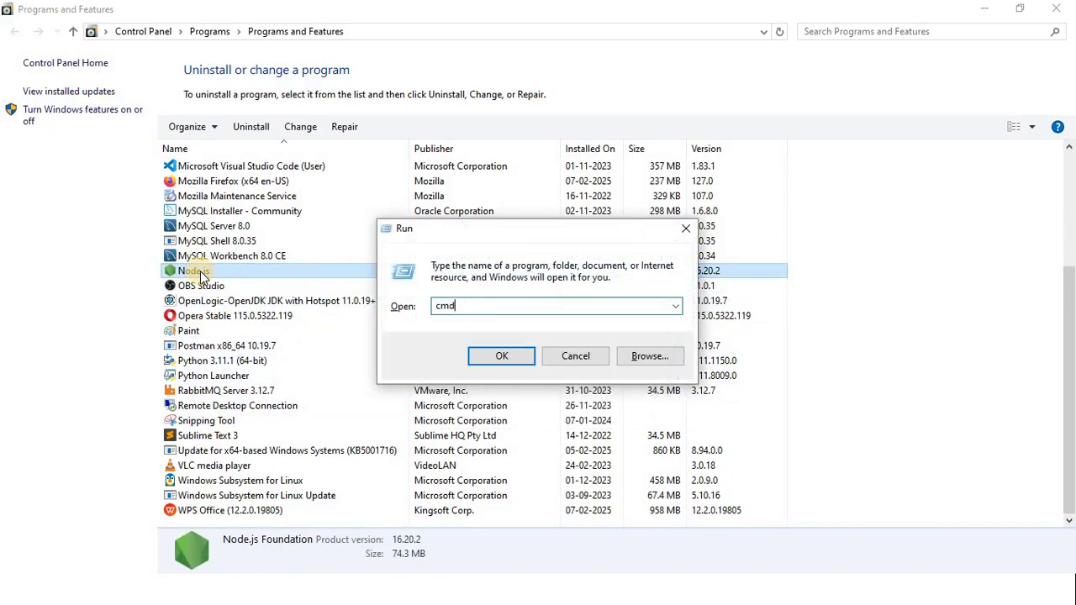
pyautogui.press('Return')
pyautogui.write('node --vers')
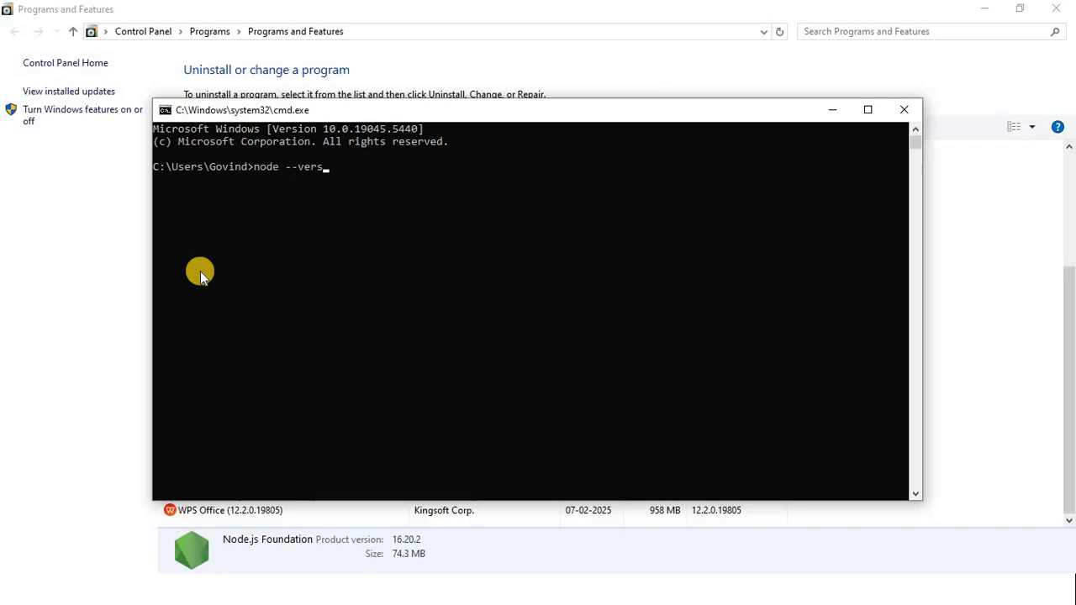
pyautogui.write('ion')
pyautogui.press('Return')
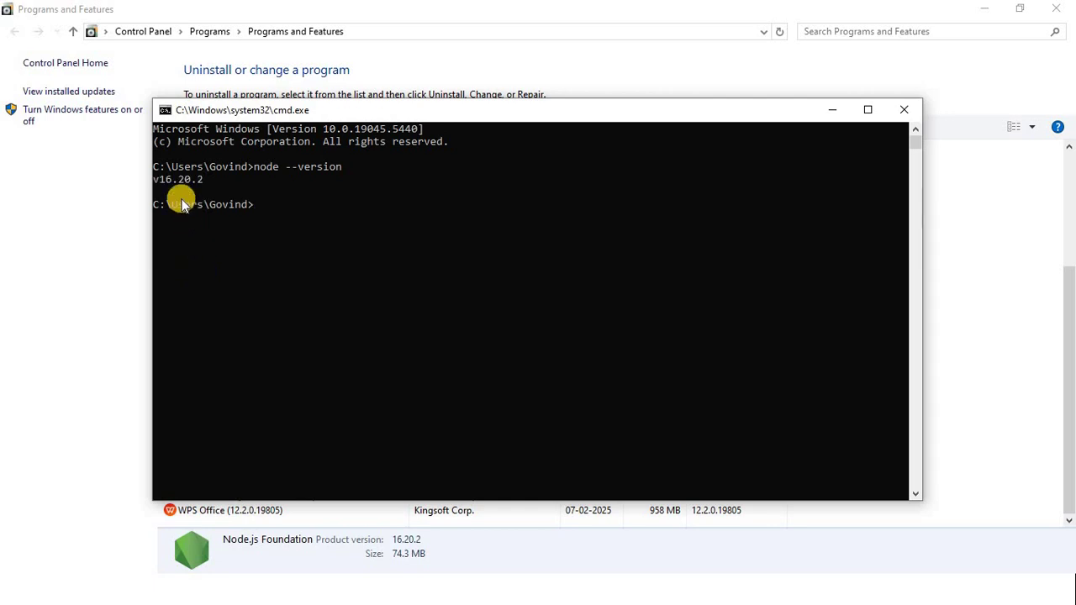
pyautogui.moveTo(156, 185); pyautogui.dragTo(207, 186)
pyautogui.click(582, 255)
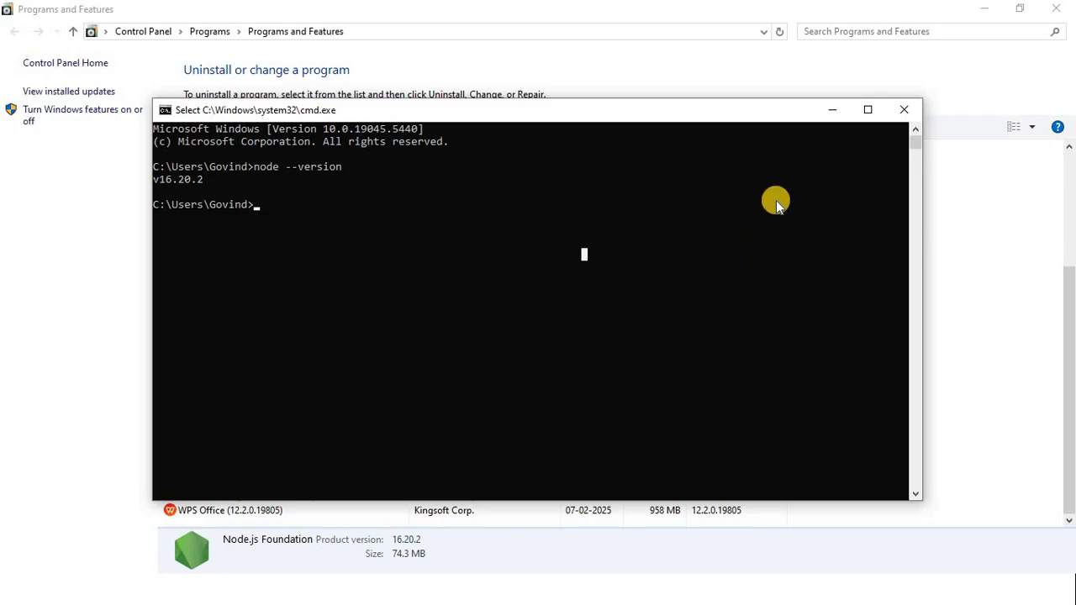
pyautogui.click(903, 110)
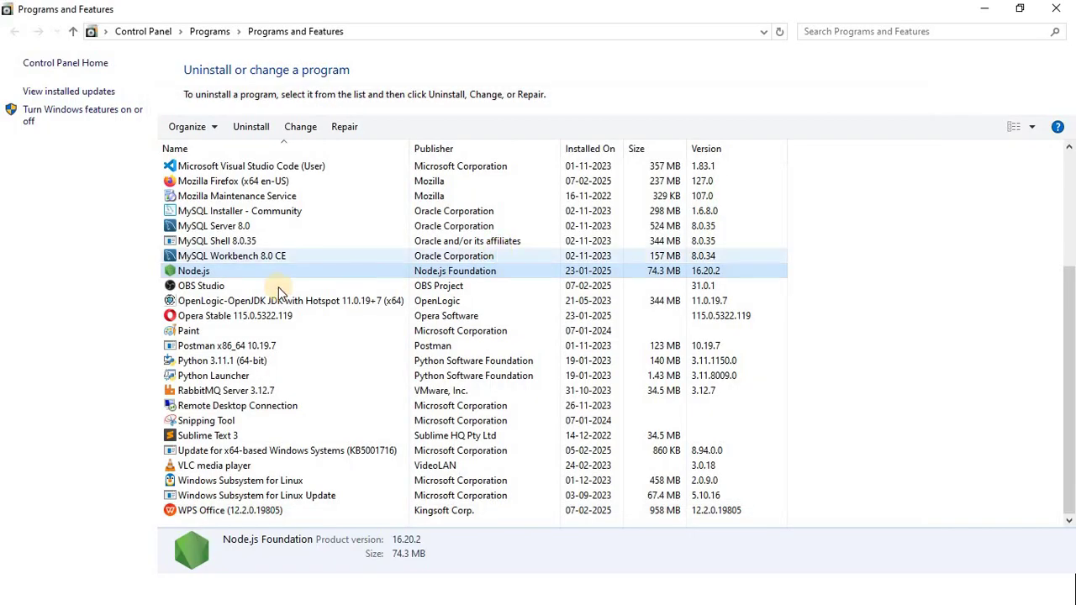
# Uninstall Node.js, confirm the removal, and refresh the list of installed programs
pyautogui.rightClick(212, 269)
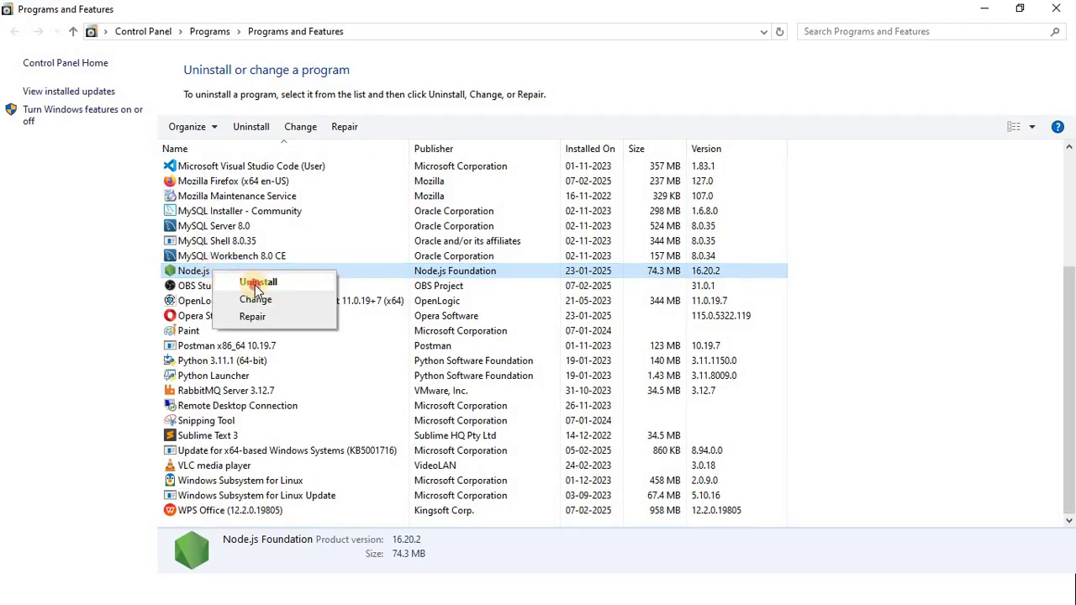
pyautogui.click(256, 290)
pyautogui.click(611, 293)
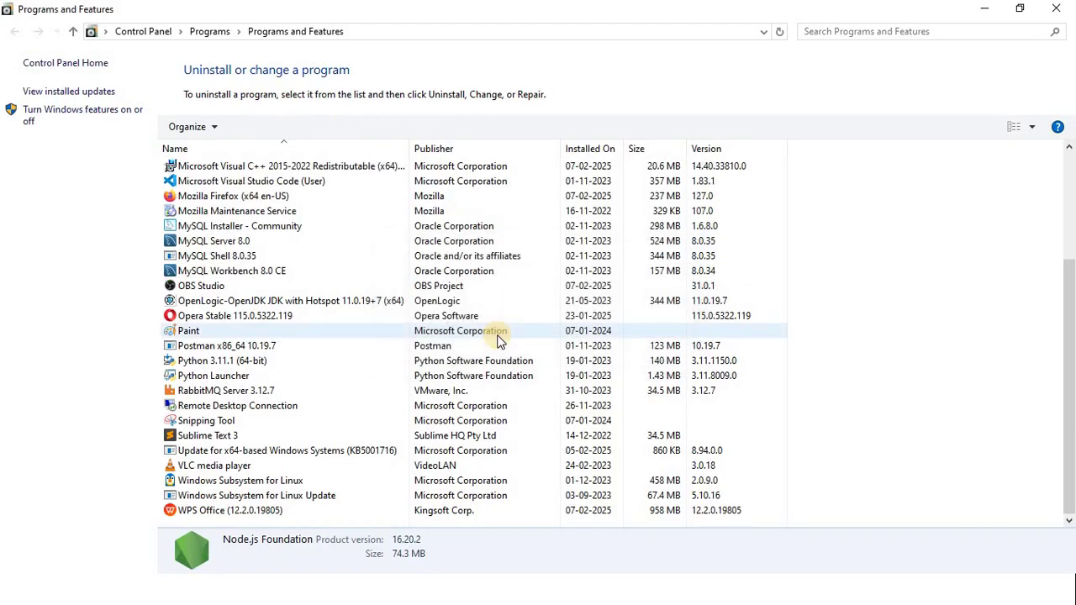
pyautogui.rightClick(845, 269)
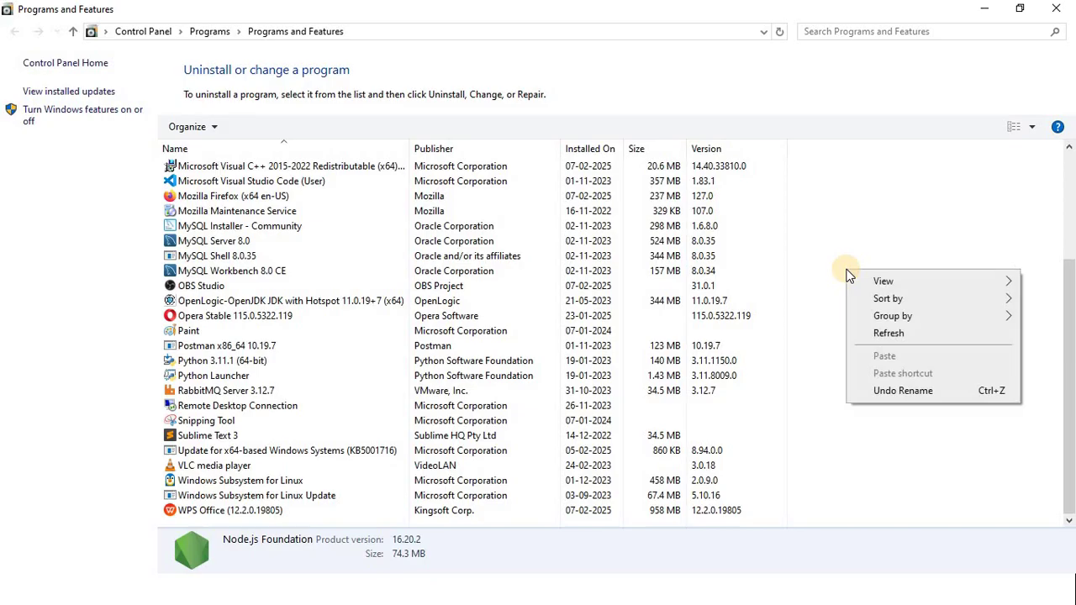
pyautogui.click(886, 332)
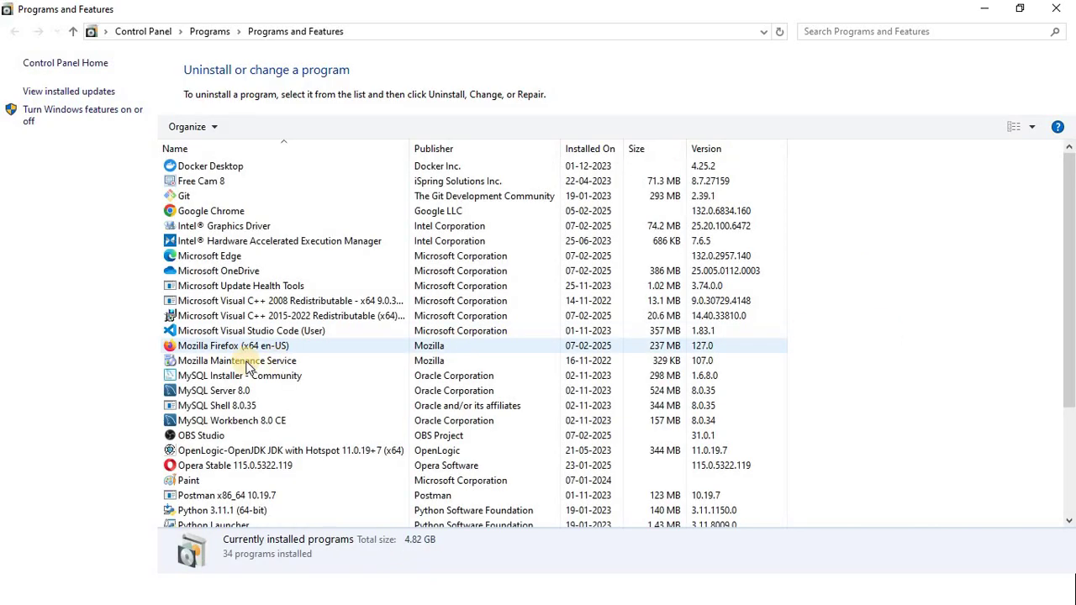
pyautogui.scroll(-3, 235, 395)
pyautogui.scroll(3, 220, 395)
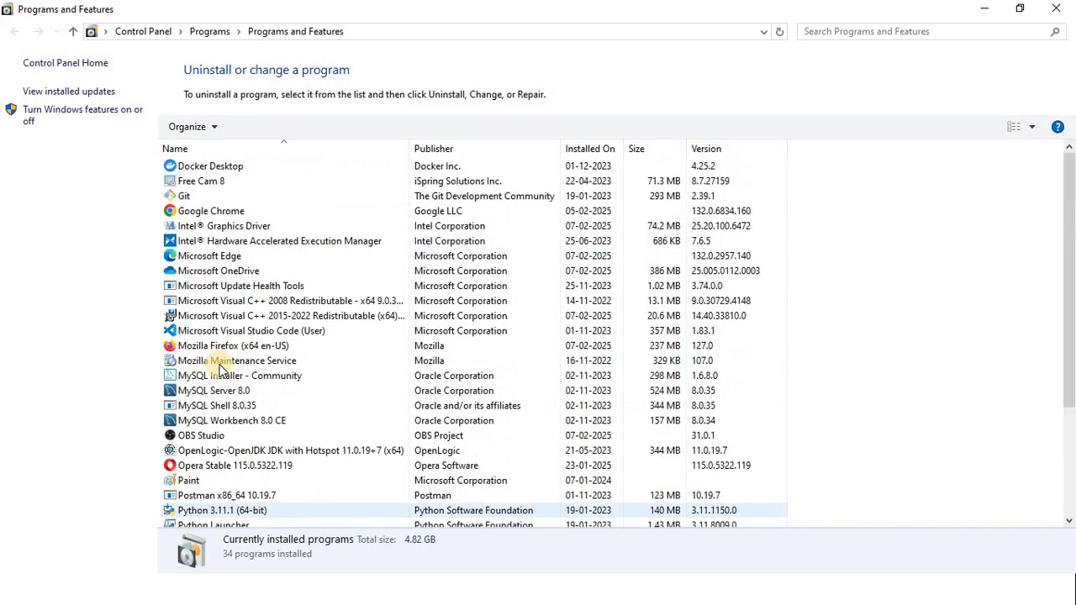
# Verify the removal of Node.js by running "node --version" in a new Command Prompt, and close it
pyautogui.press('alt')
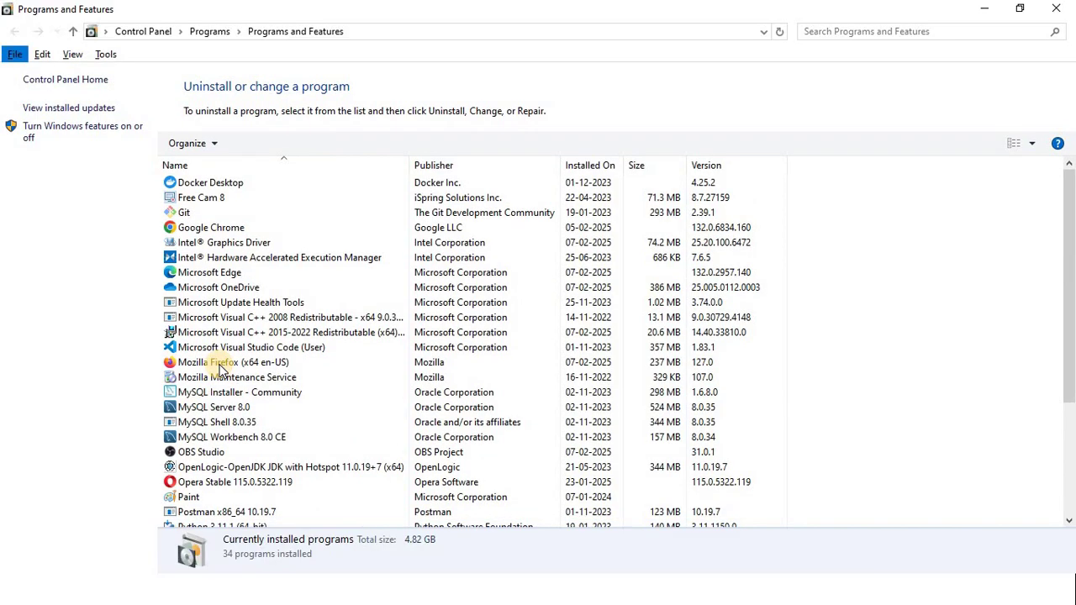
pyautogui.press('super+r')
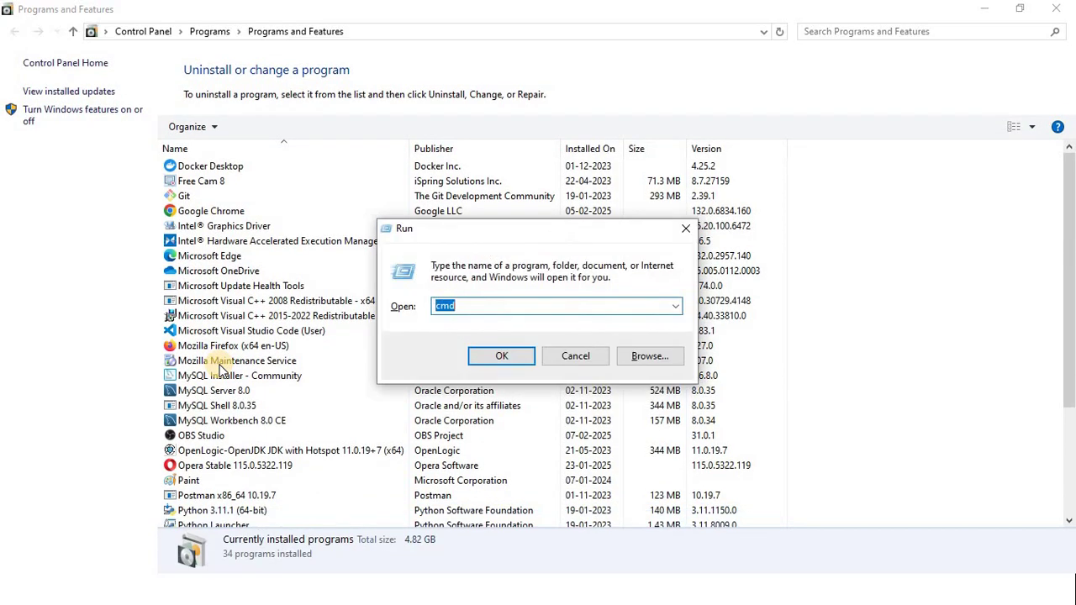
pyautogui.press('Return')
pyautogui.click(417, 269)
pyautogui.write('nod')
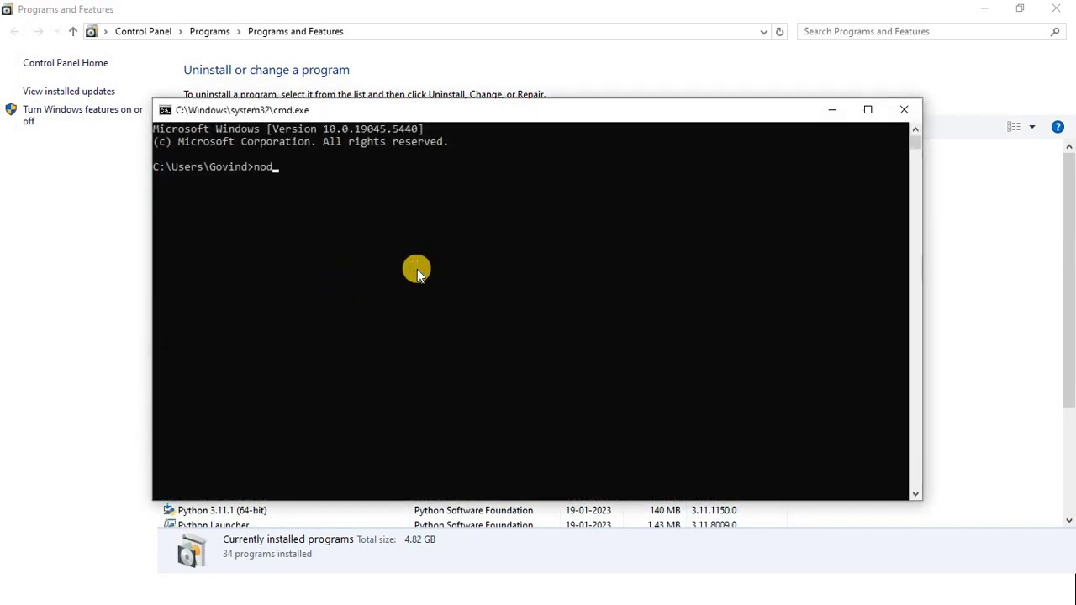
pyautogui.write('e --version')
pyautogui.press('Return')
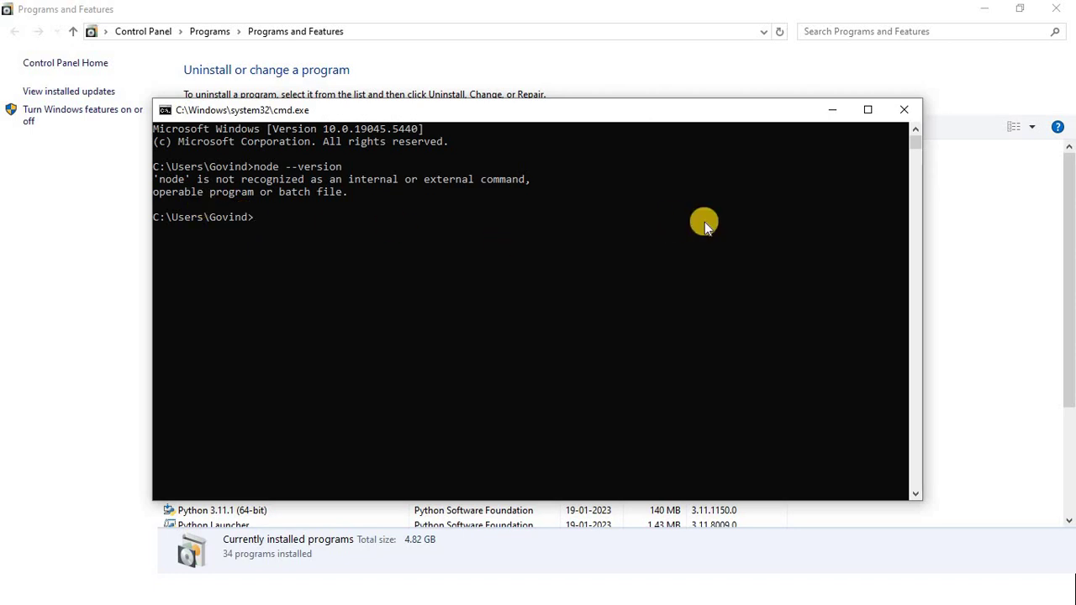
pyautogui.click(903, 113)
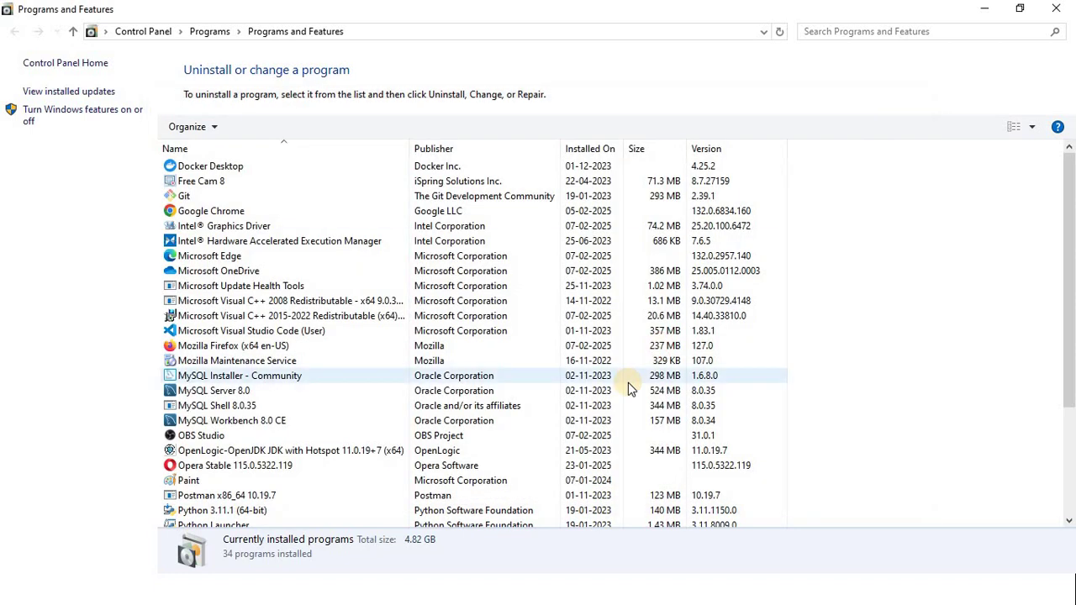
# Switch to Chrome, search Google for "download node js" and open the nodejs.org Download Node.js page
pyautogui.hotkey('alt', 'Tab')
pyautogui.hotkey('alt', 'Tab')
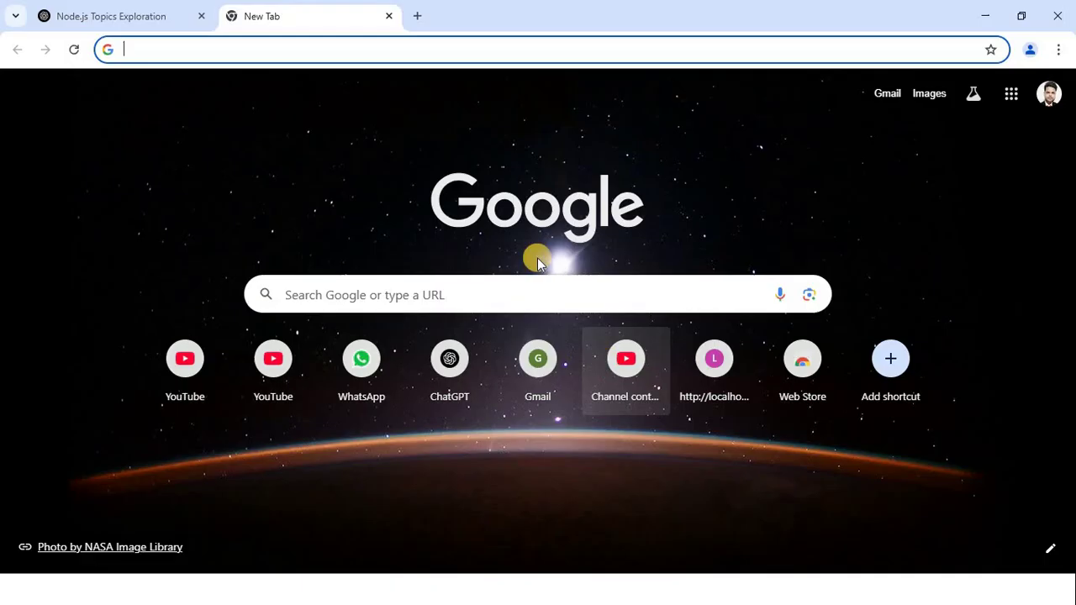
pyautogui.click(180, 50)
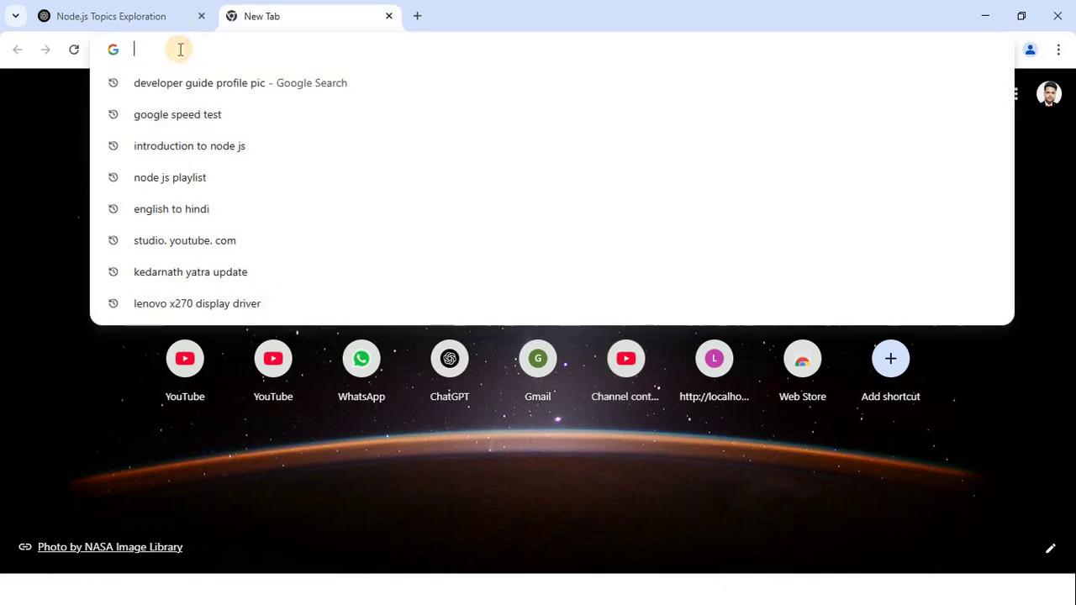
pyautogui.write('download')
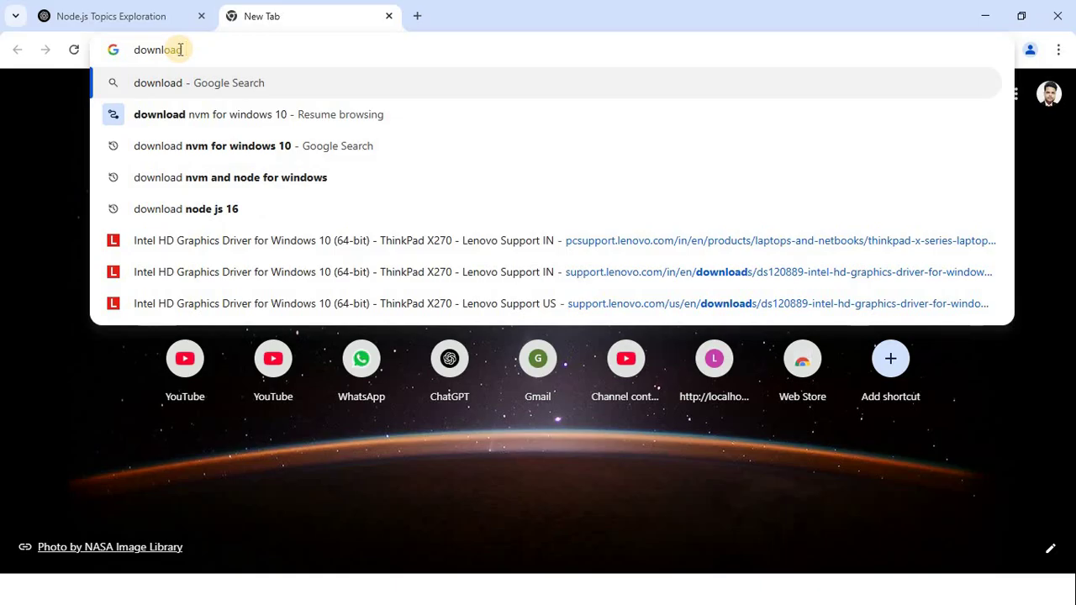
pyautogui.write(' node js')
pyautogui.press('Return')
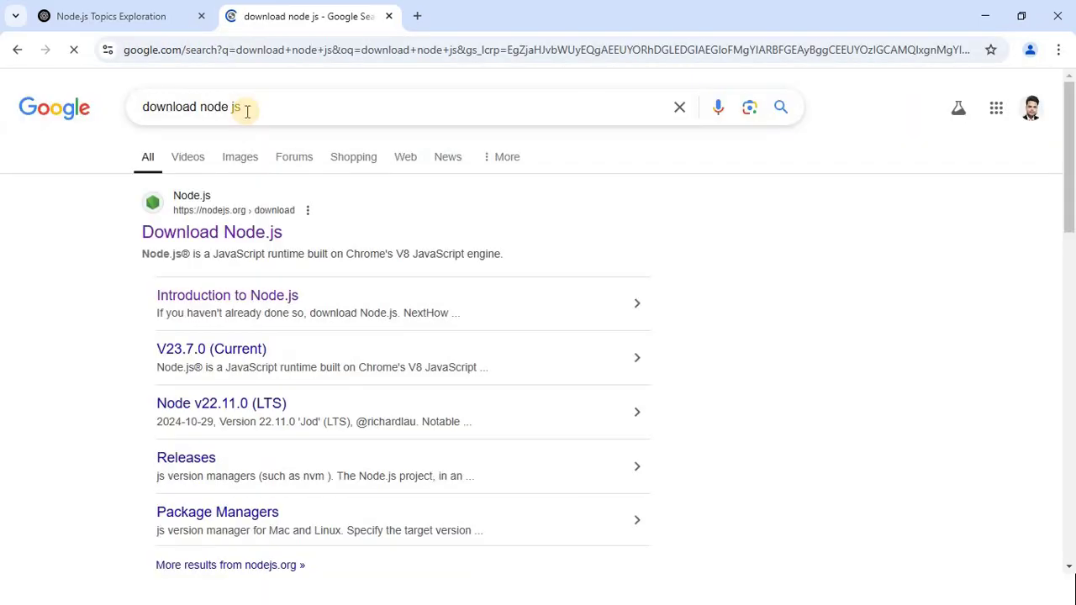
pyautogui.click(243, 235)
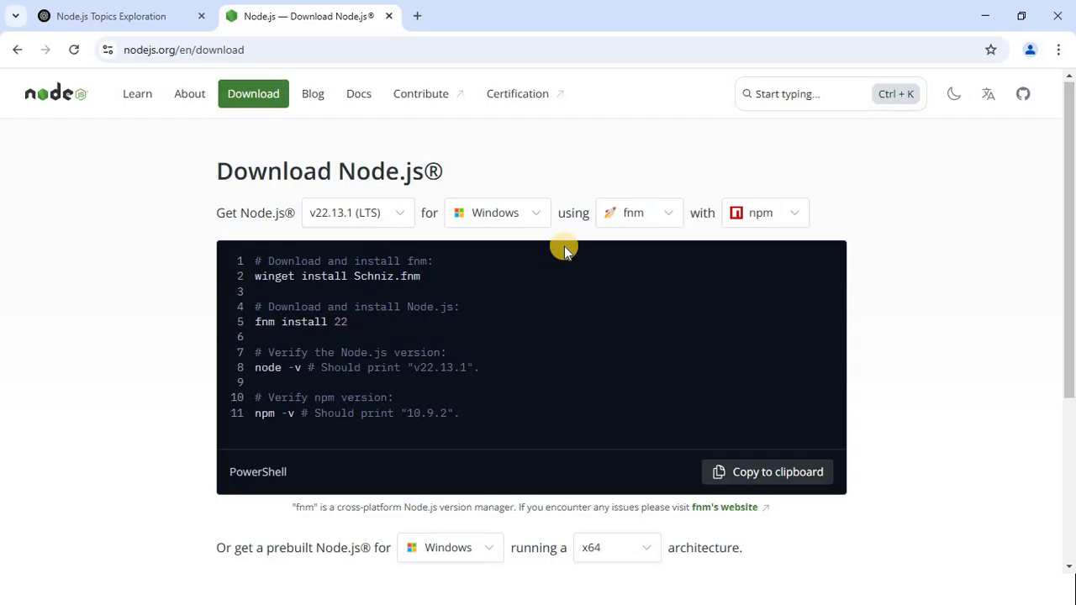
# Download the prebuilt Windows Installer (.msi) of Node.js v22.13.1 (LTS) for the x64 architecture
pyautogui.scroll(-1, 742, 213)
pyautogui.scroll(-2, 668, 230)
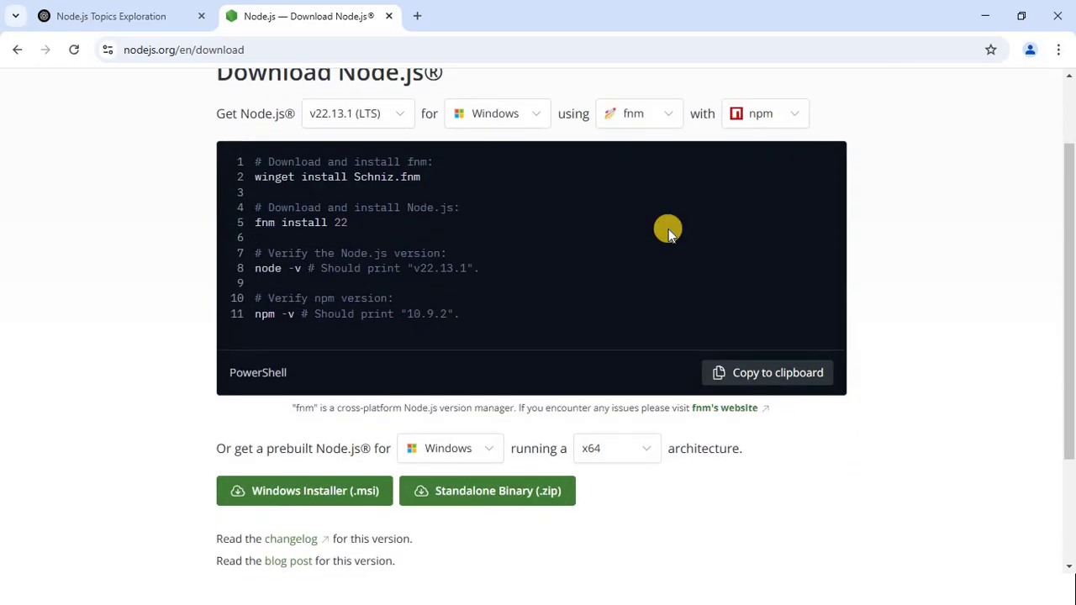
pyautogui.scroll(-2, 668, 228)
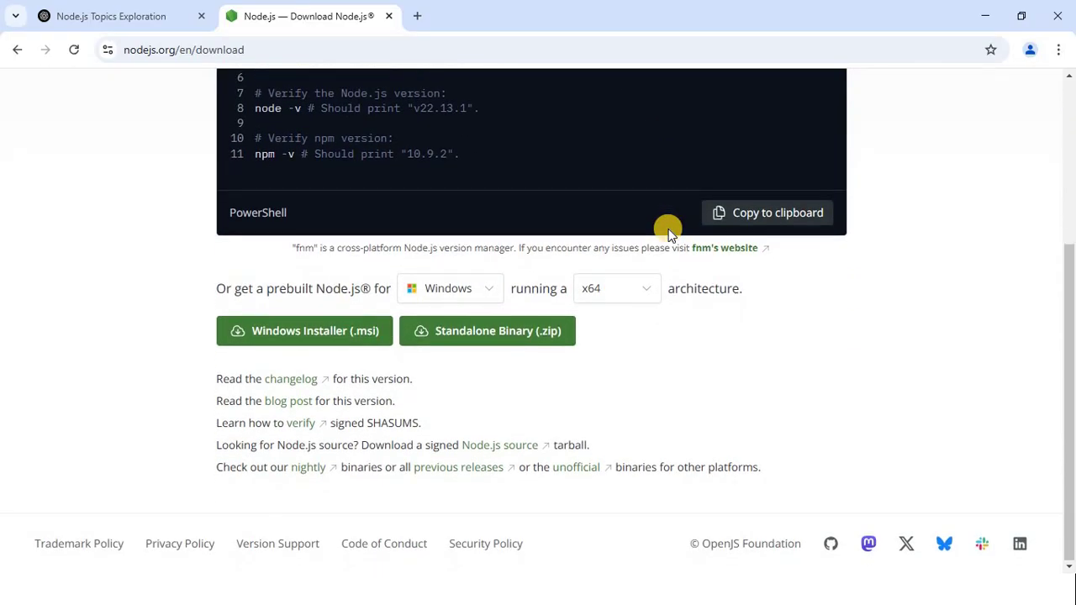
pyautogui.click(339, 336)
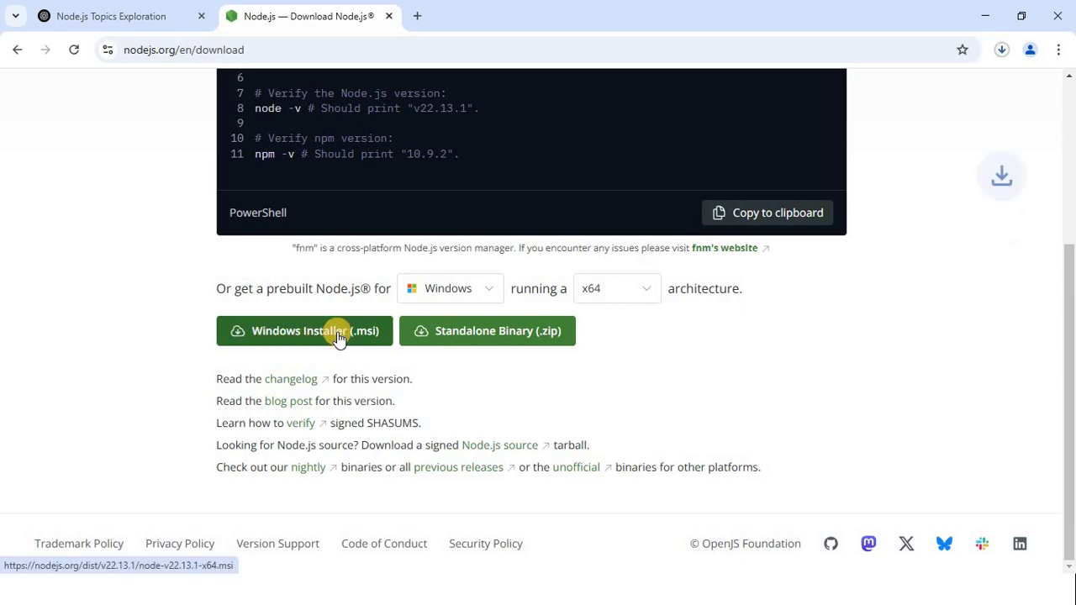
# Launch node-v22.13.1-x64.msi from the download history and proceed past the setup wizard's welcome page
pyautogui.hotkey('ctrl', 'j')
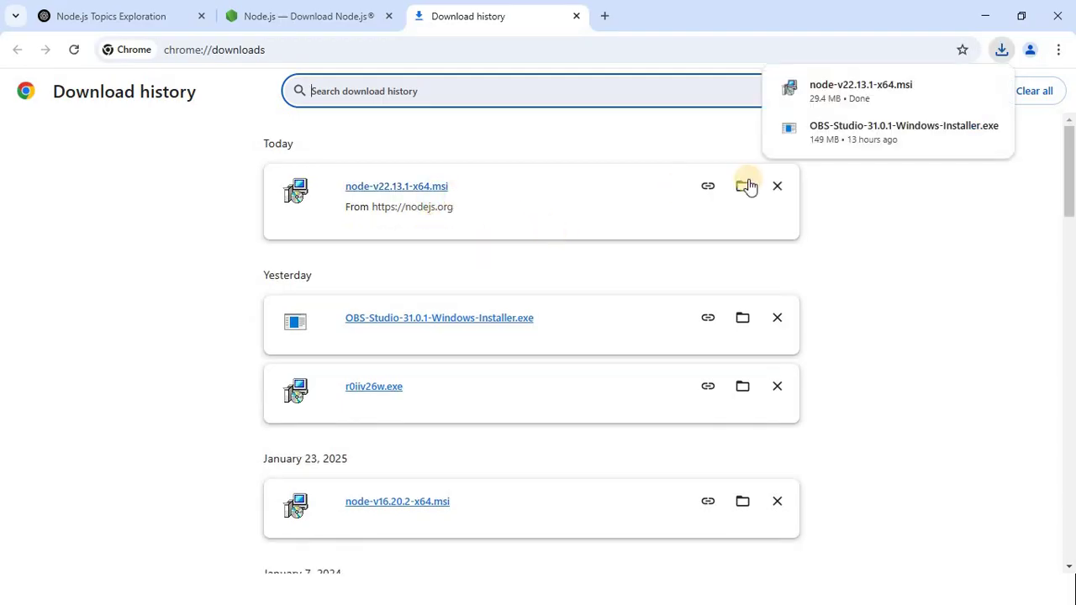
pyautogui.click(523, 206)
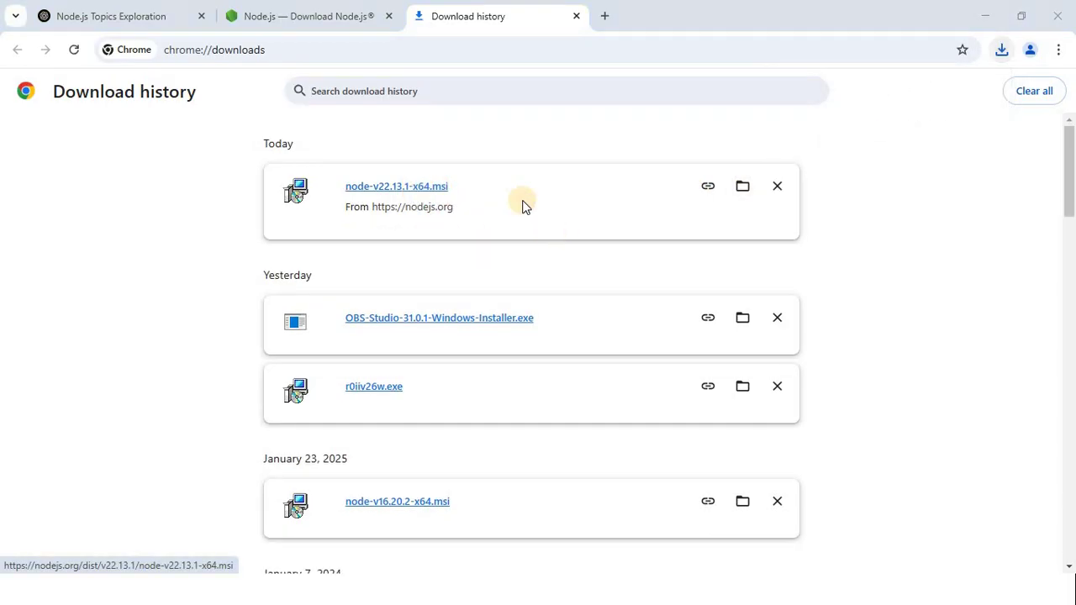
pyautogui.click(450, 187)
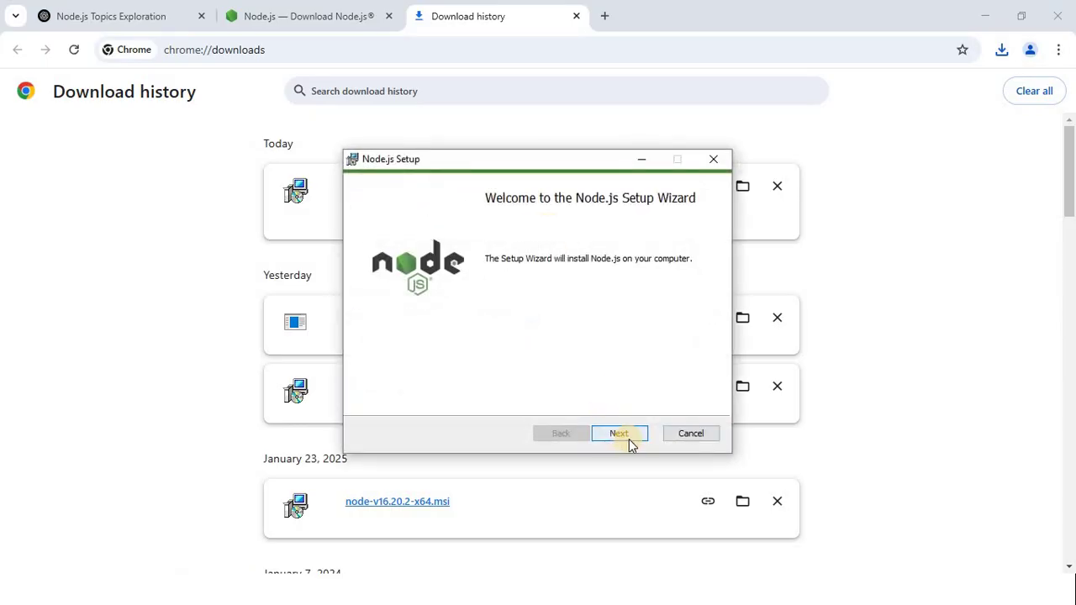
pyautogui.click(627, 435)
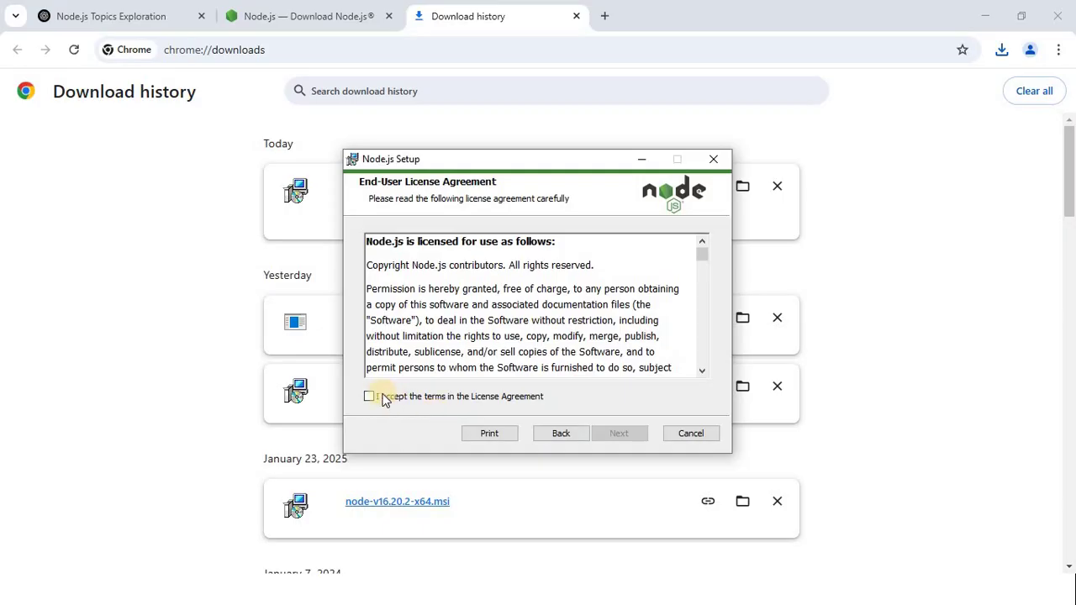
# Accept the license agreement and keep C:\Program Files\nodejs\ as the destination folder
pyautogui.click(367, 396)
pyautogui.click(617, 434)
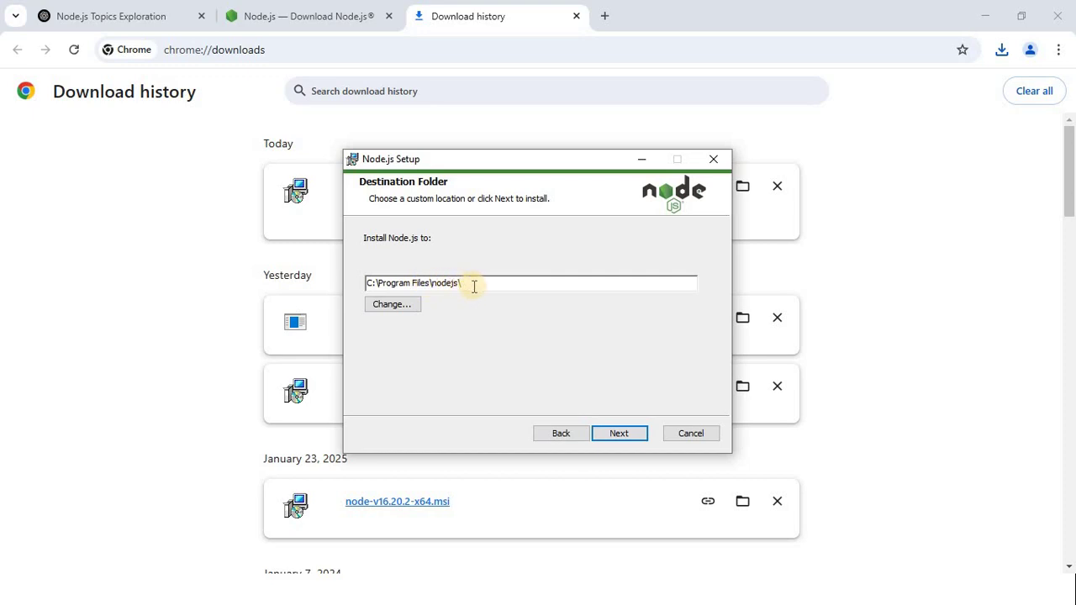
pyautogui.click(618, 433)
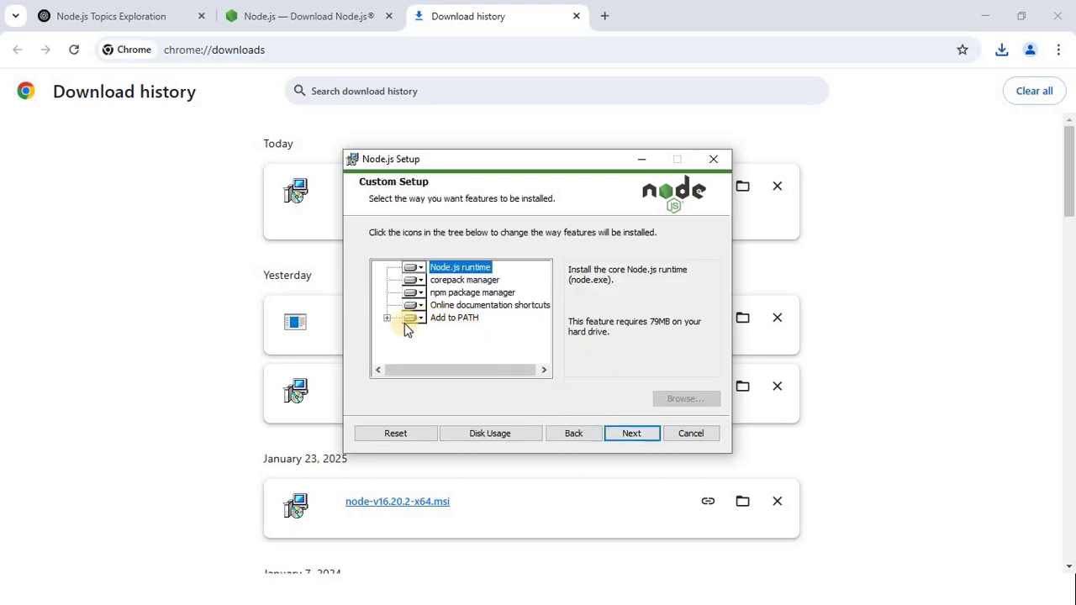
# Review the descriptions of the features in Custom Setup and continue with the default feature selection
pyautogui.click(456, 280)
pyautogui.click(459, 293)
pyautogui.click(458, 305)
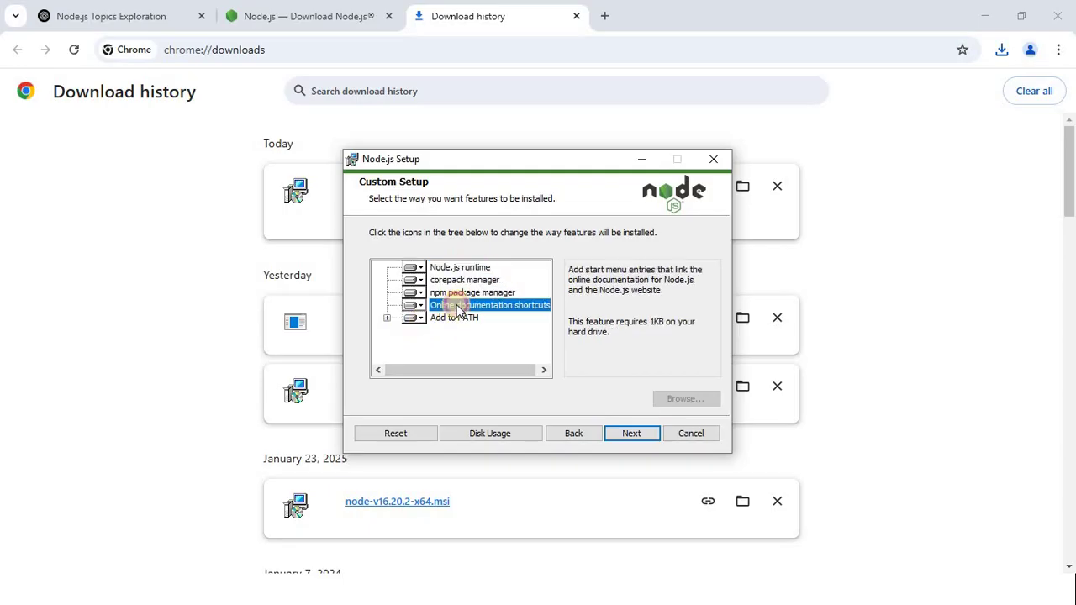
pyautogui.click(456, 317)
pyautogui.click(459, 269)
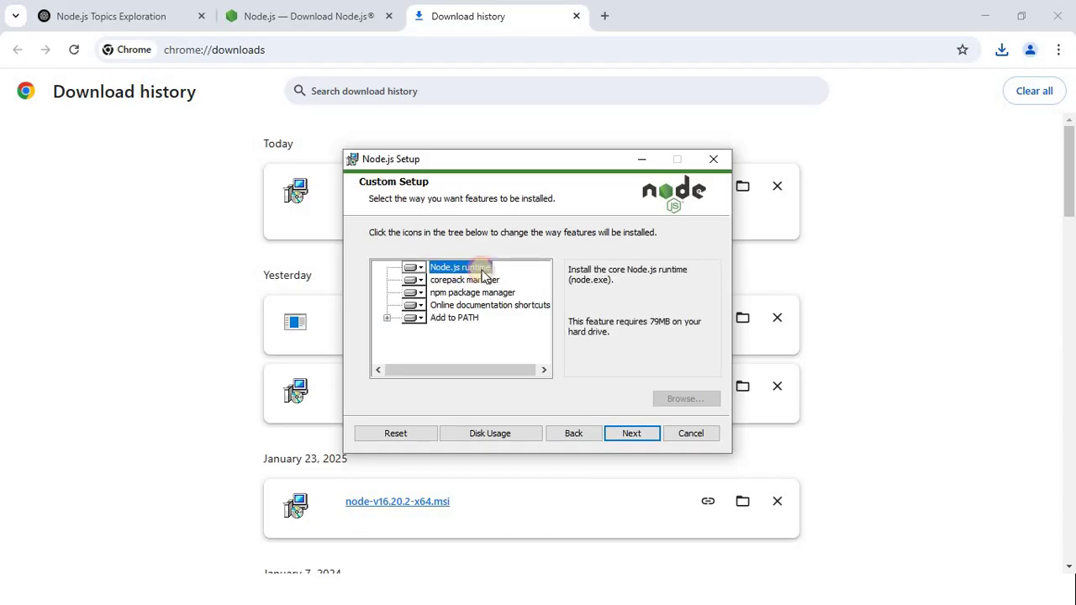
pyautogui.click(624, 436)
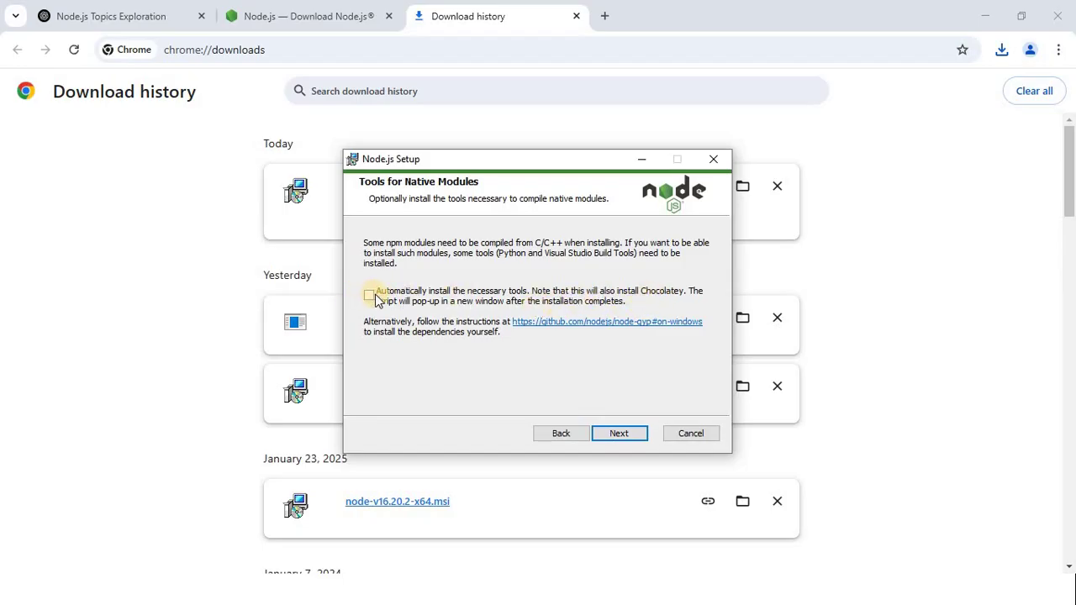
# Leave the automatic installation of native module tools unselected, install Node.js, and finish the setup wizard
pyautogui.click(612, 434)
pyautogui.click(611, 434)
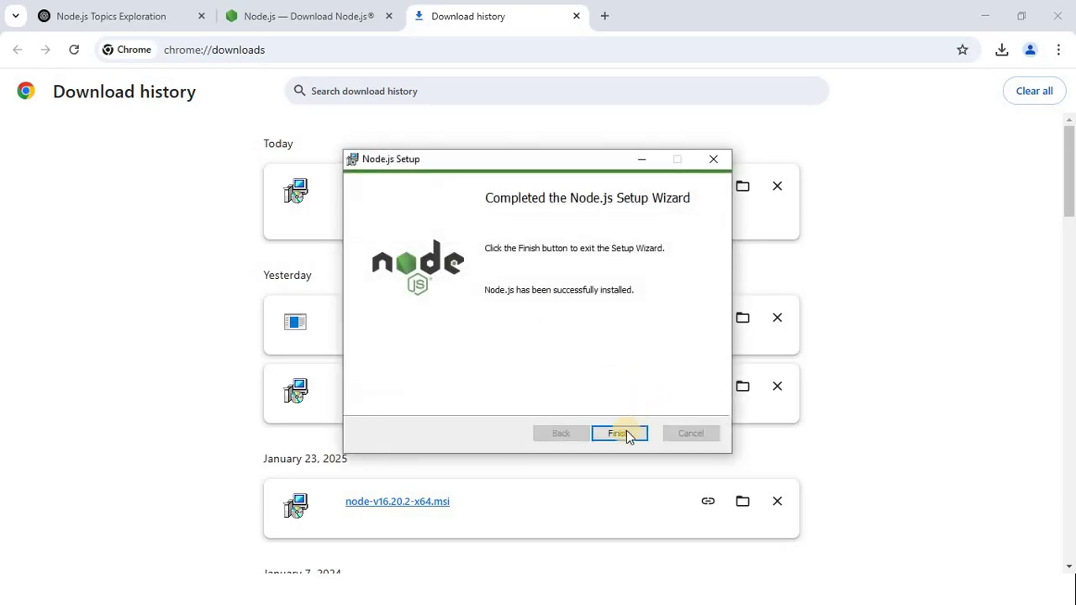
pyautogui.click(620, 434)
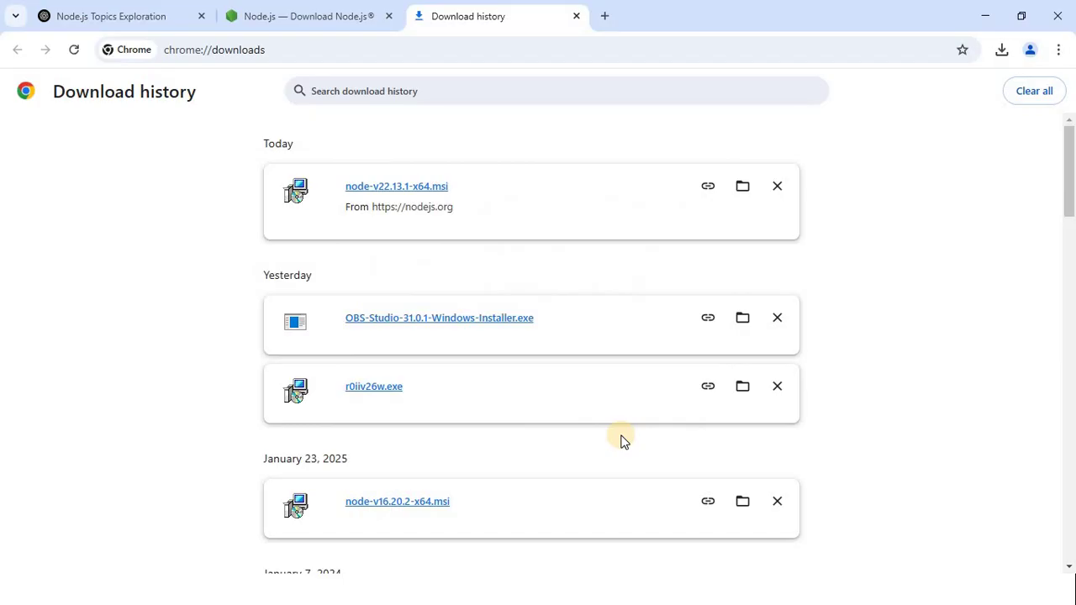
# Open a Windows Command Prompt with cmd and check the installed Node.js version using node --version
pyautogui.press('super+r')
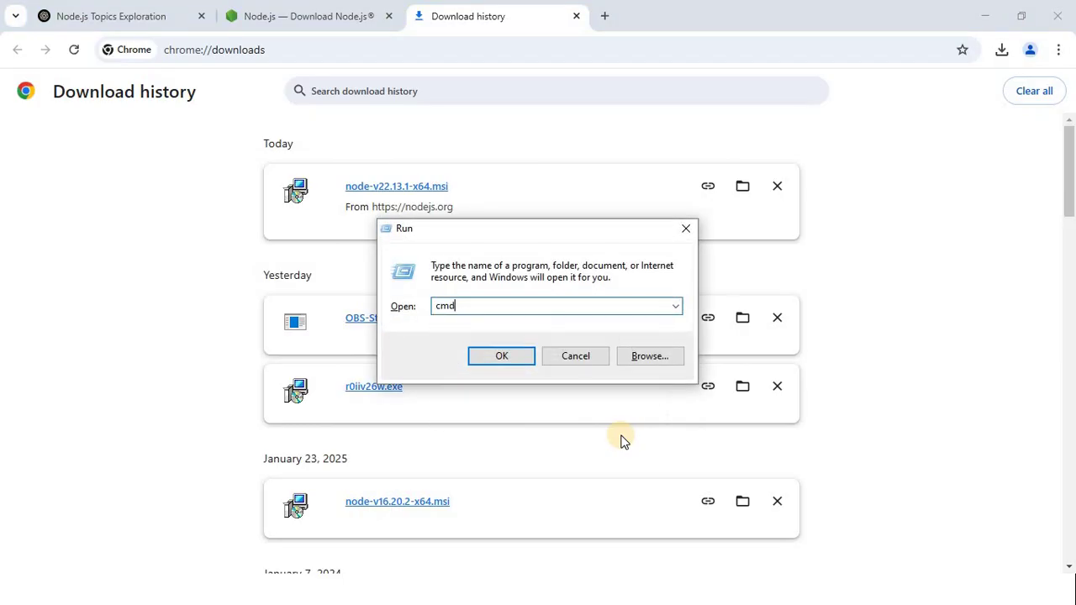
pyautogui.press('Return')
pyautogui.click(515, 354)
pyautogui.write('nod')
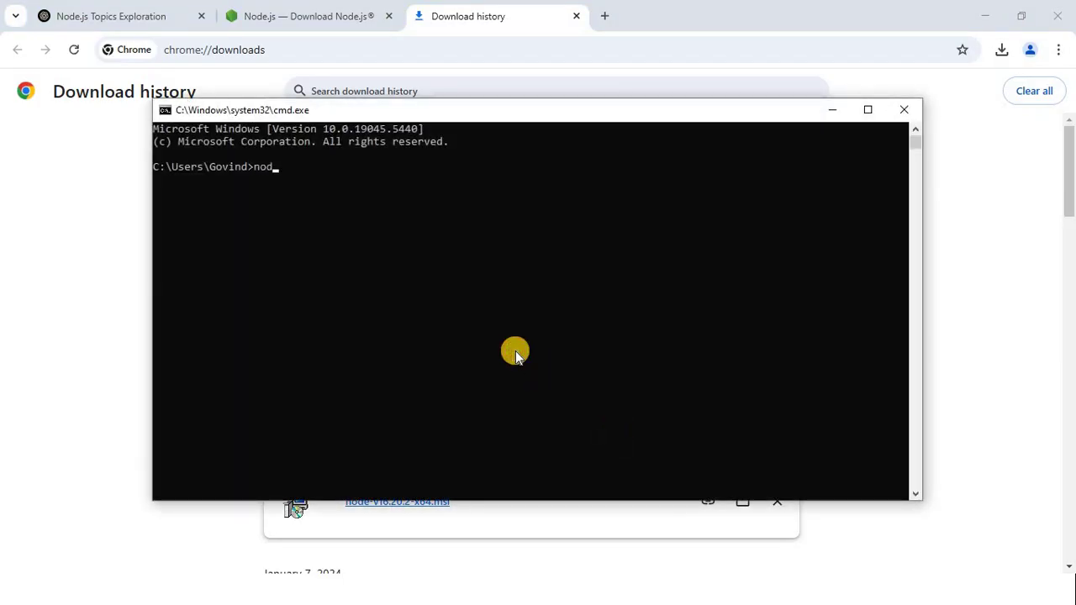
pyautogui.write('e --version')
pyautogui.press('Return')
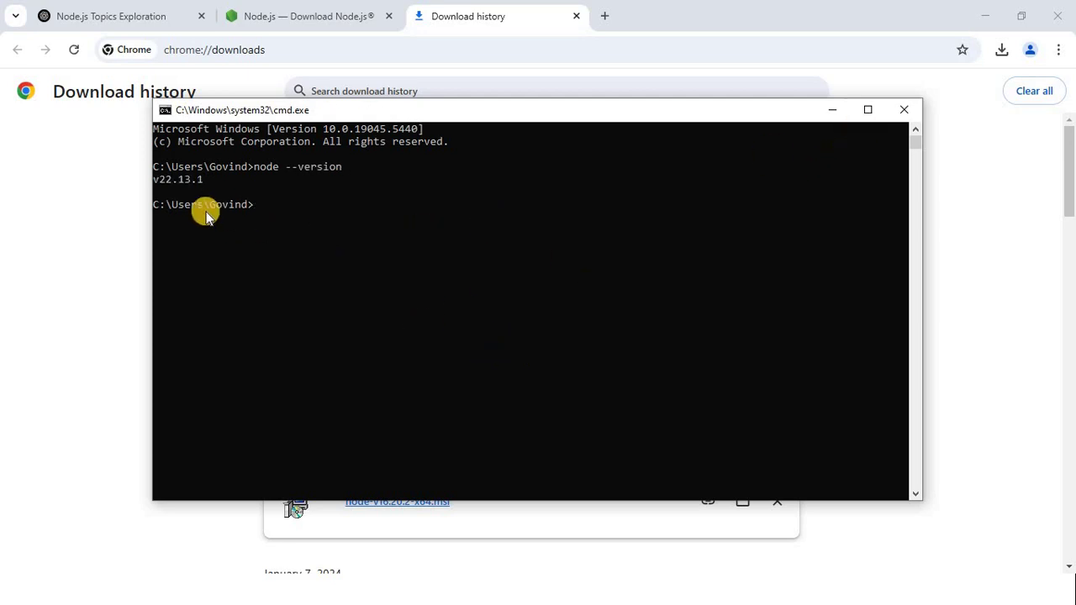
pyautogui.moveTo(163, 179); pyautogui.dragTo(206, 180)
pyautogui.click(284, 208)
# Check the installed npm version with npm --version and examine the version number it prints
pyautogui.write('npm')
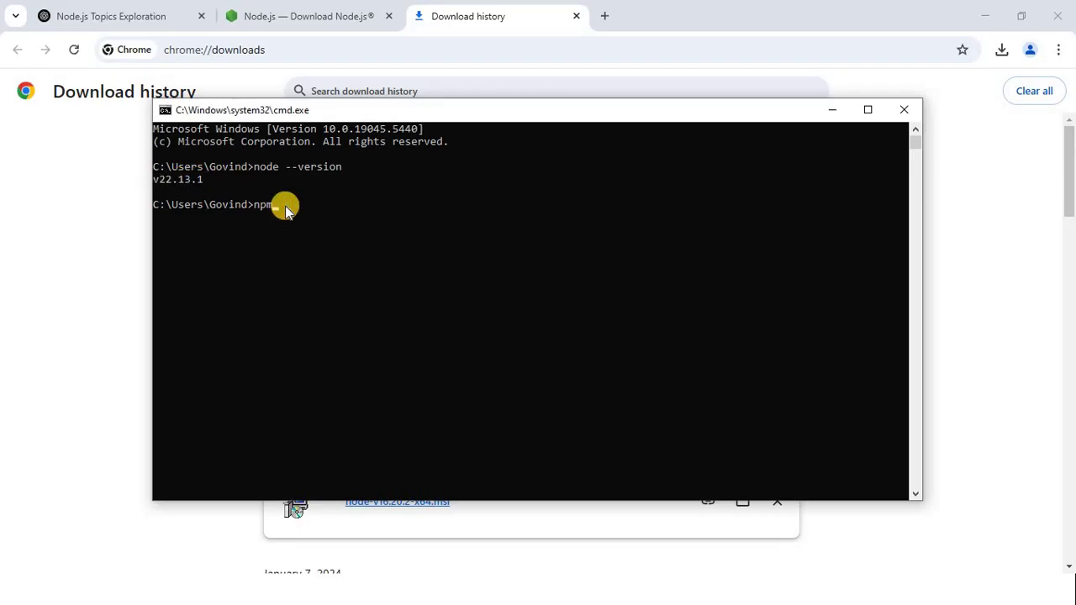
pyautogui.write(' --version')
pyautogui.press('Return')
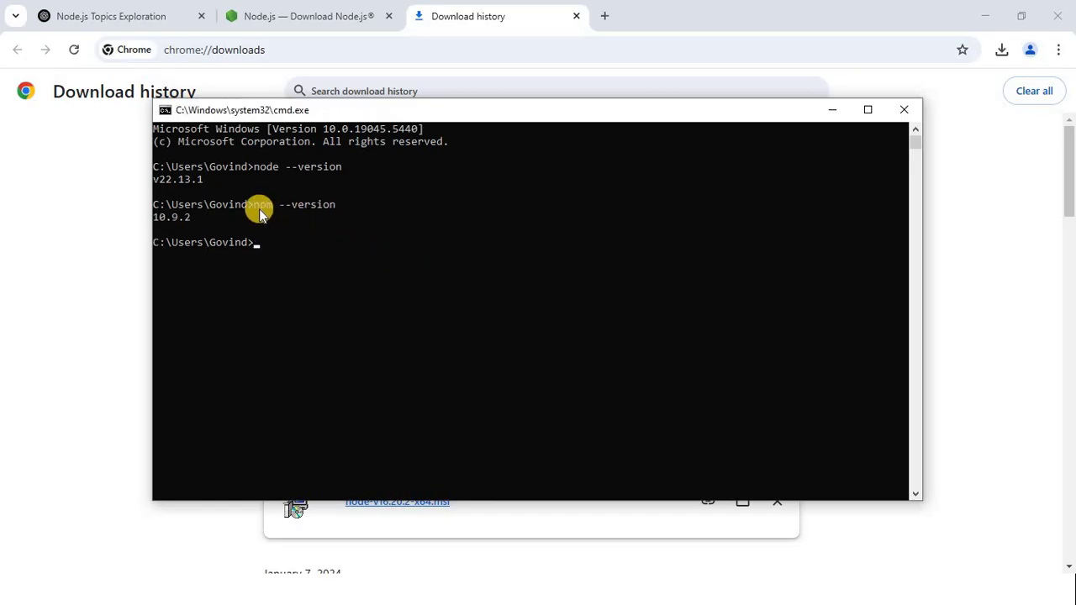
pyautogui.click(258, 208)
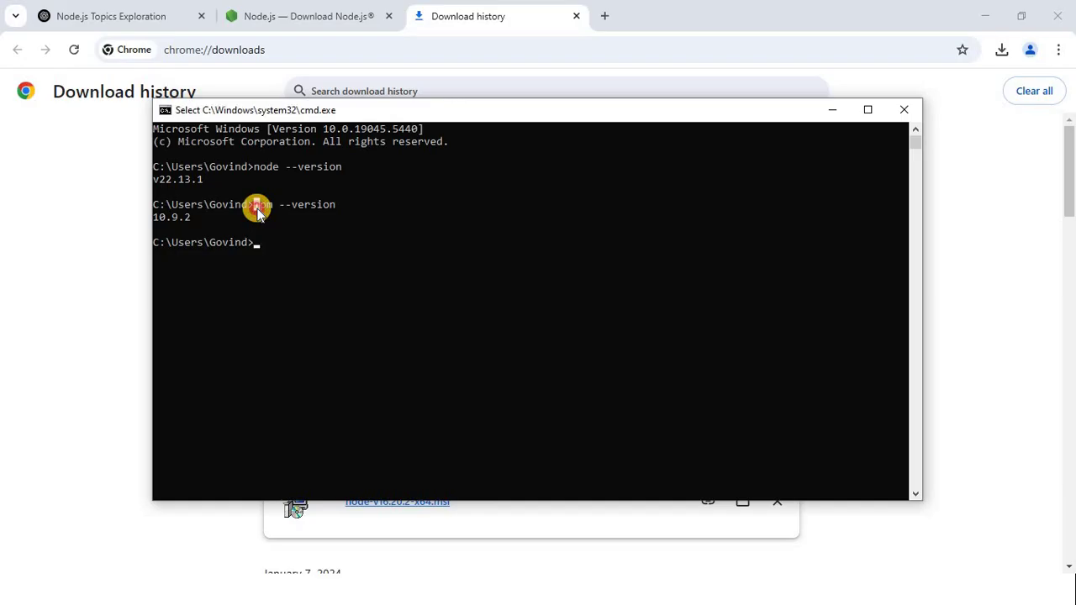
pyautogui.moveTo(257, 209); pyautogui.dragTo(271, 208)
pyautogui.click(283, 217)
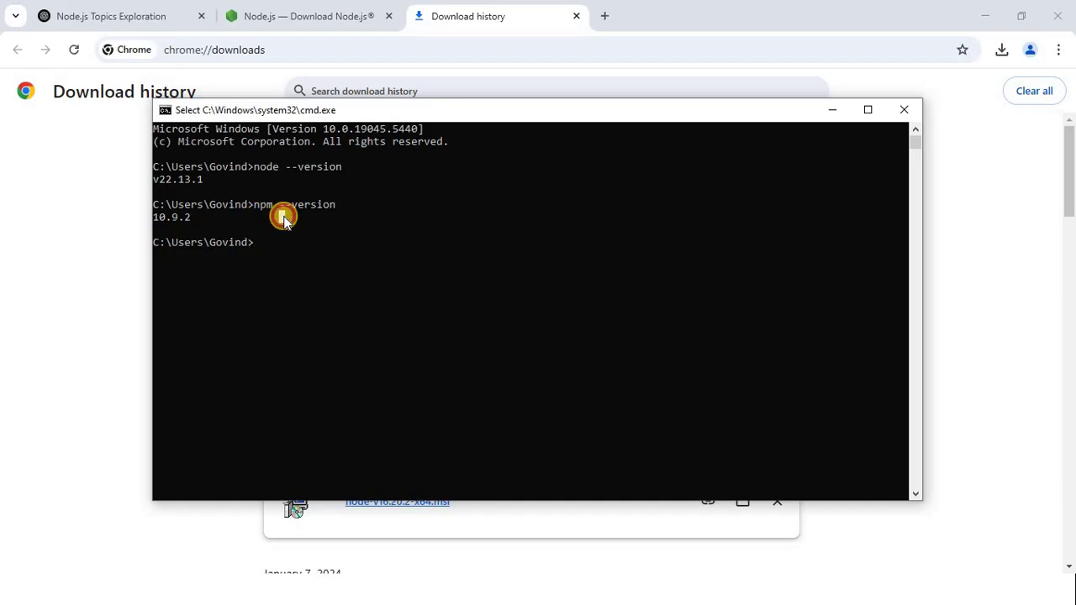
pyautogui.moveTo(190, 218); pyautogui.dragTo(154, 221)
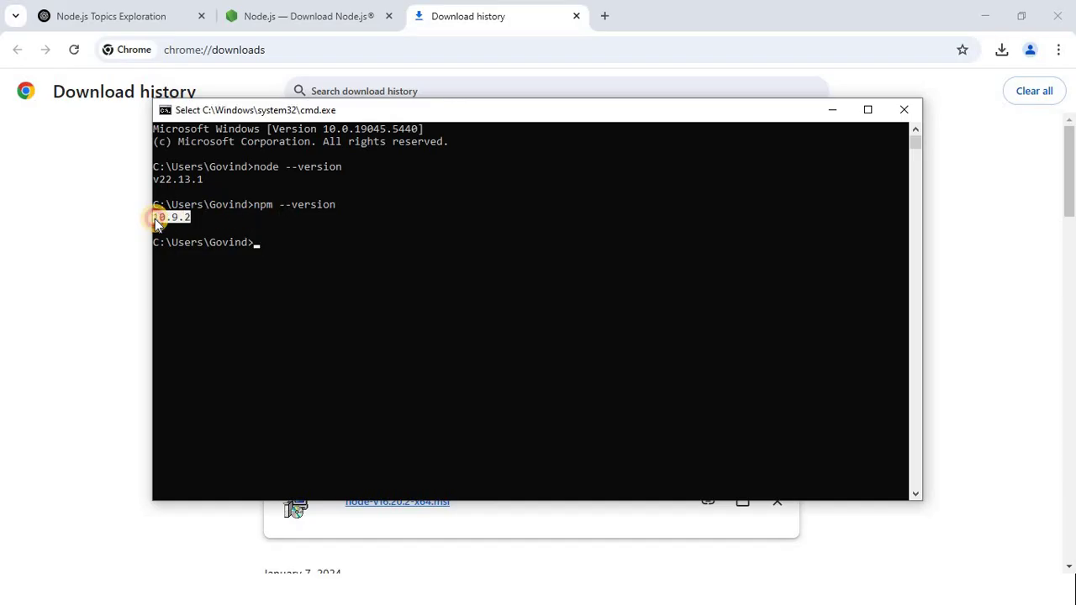
pyautogui.click(214, 226)
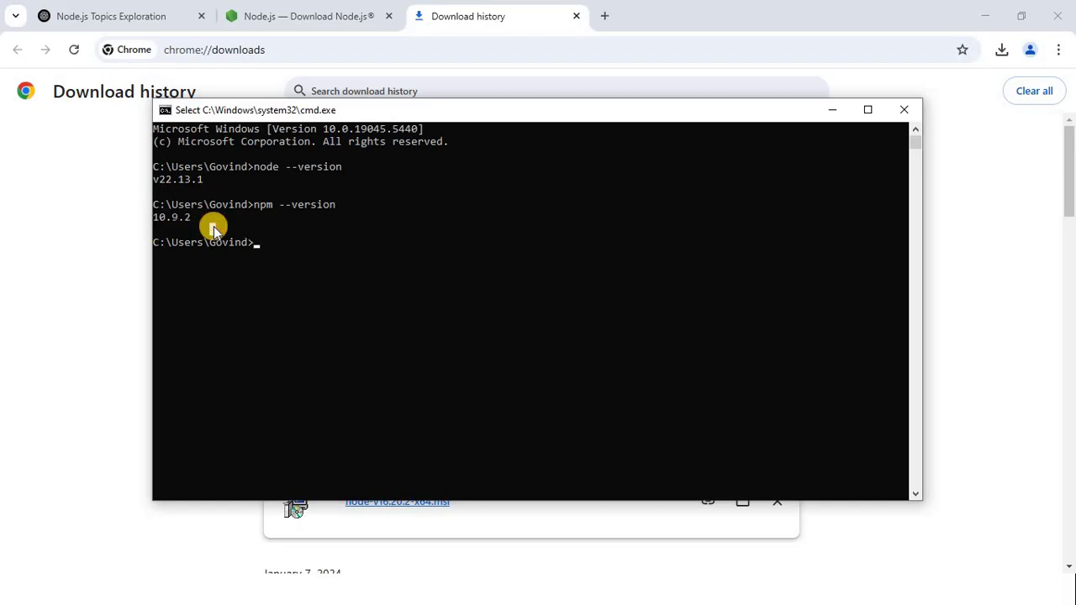